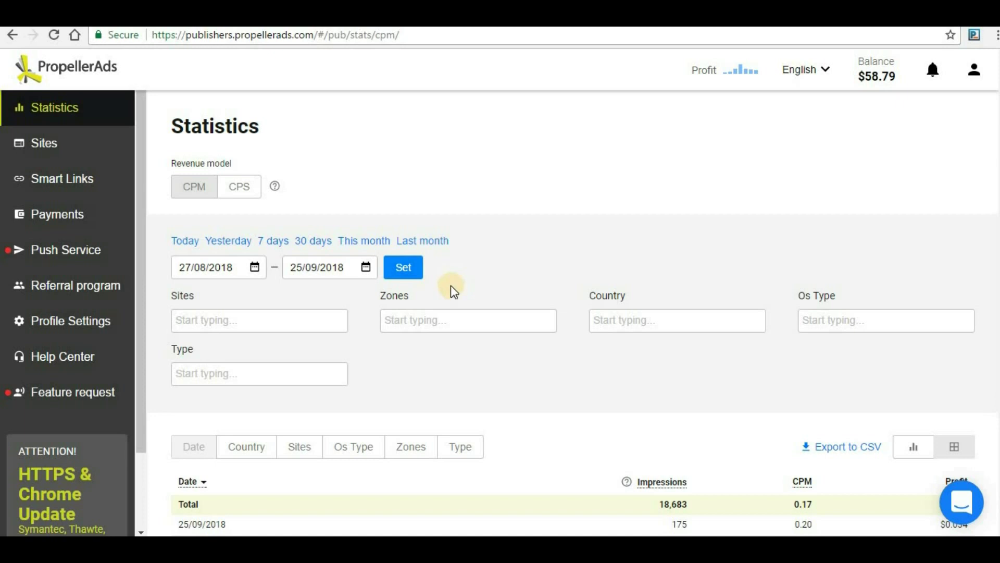
- Show the Sites page listing the eight registered websites
{"action": "left_click", "coordinate": [44, 142]}
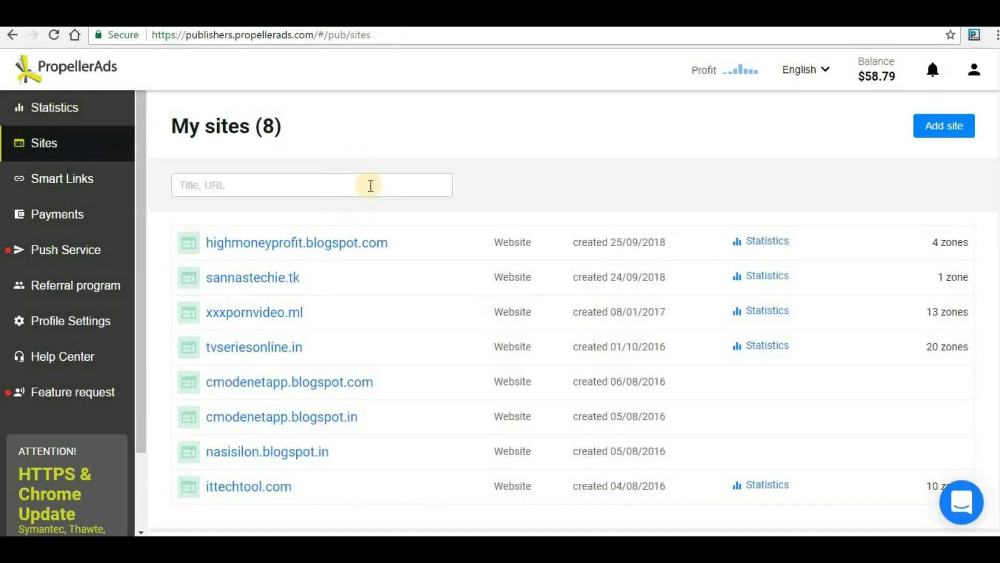
- Open the highmoneyprofit.blogspot.com site page and begin a new zone
{"action": "left_click", "coordinate": [338, 245]}
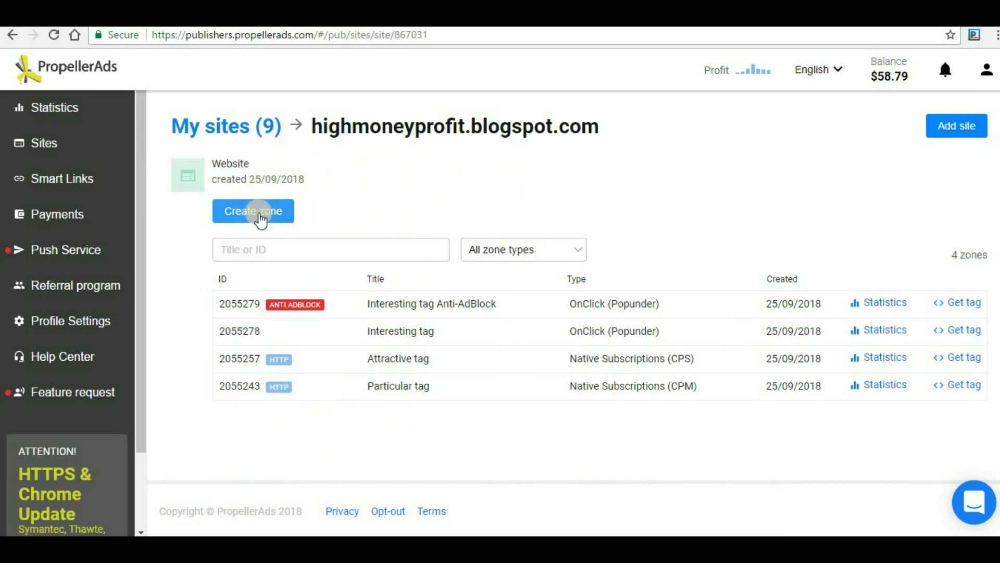
{"action": "left_click", "coordinate": [261, 213]}
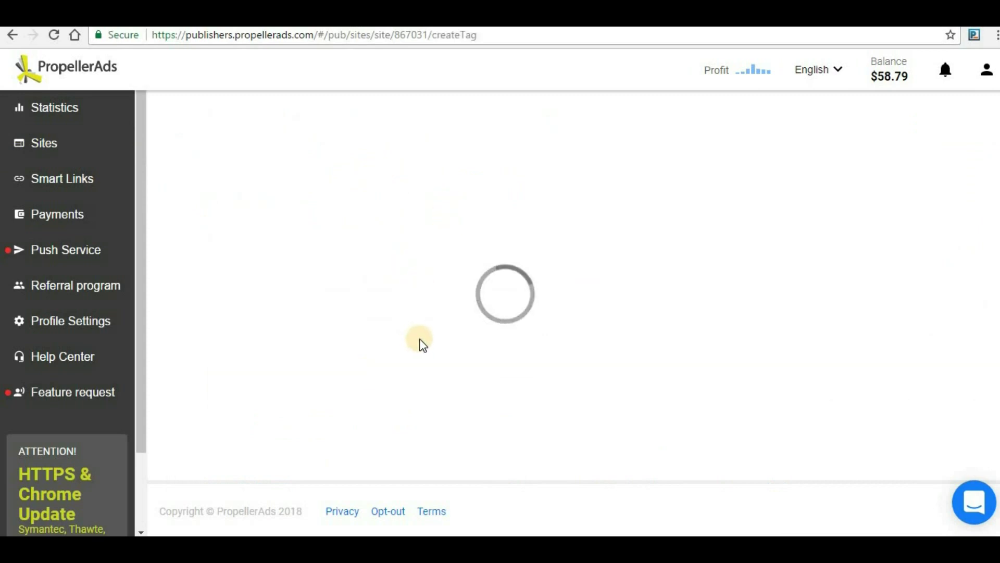
{"action": "scroll", "coordinate": [419, 344], "scroll_direction": "down", "scroll_amount": 1}
{"action": "scroll", "coordinate": [419, 344], "scroll_direction": "down", "scroll_amount": 4}
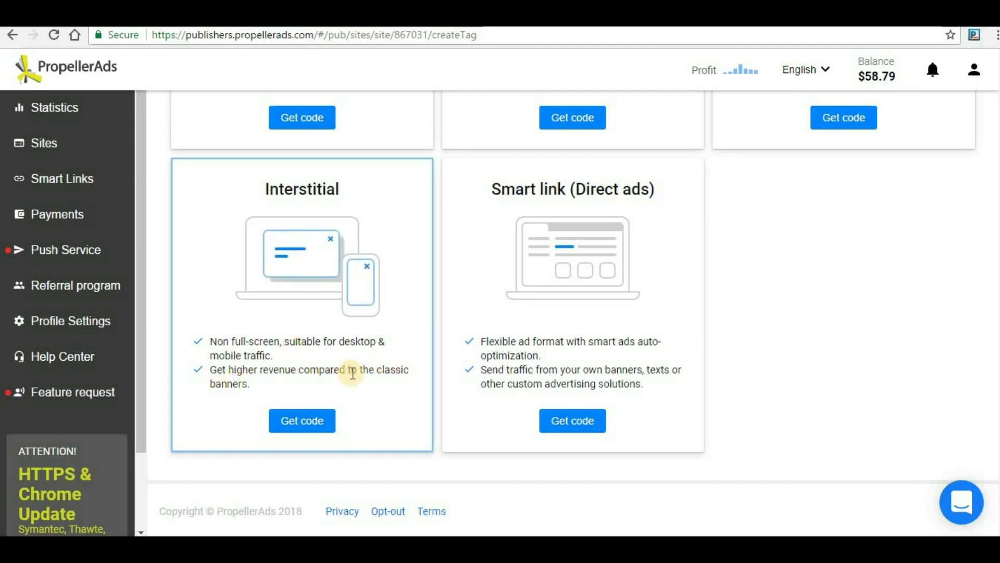
- Choose the Interstitial ad format and name the tag 'Wise tag'
{"action": "left_click", "coordinate": [293, 422]}
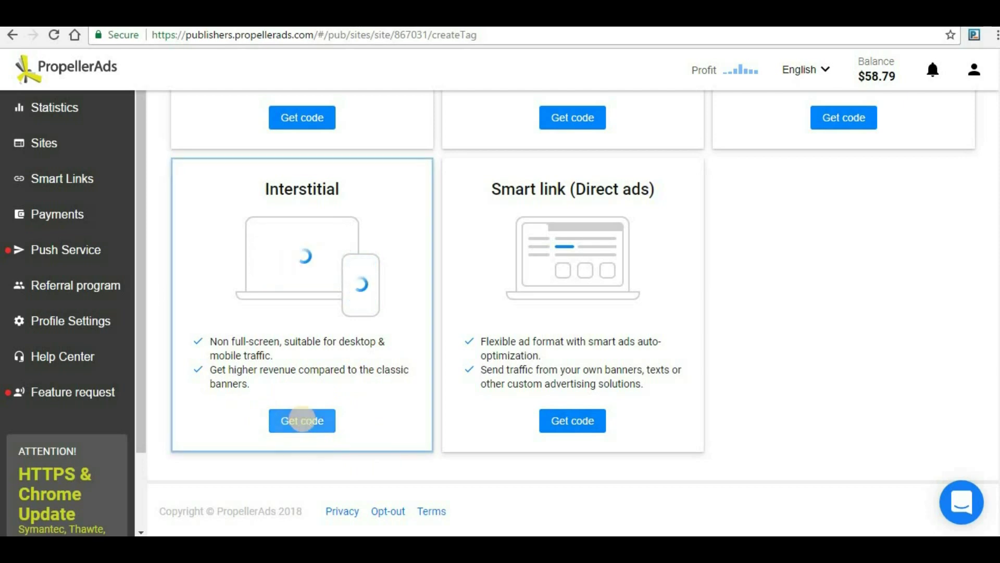
{"action": "left_click", "coordinate": [307, 420]}
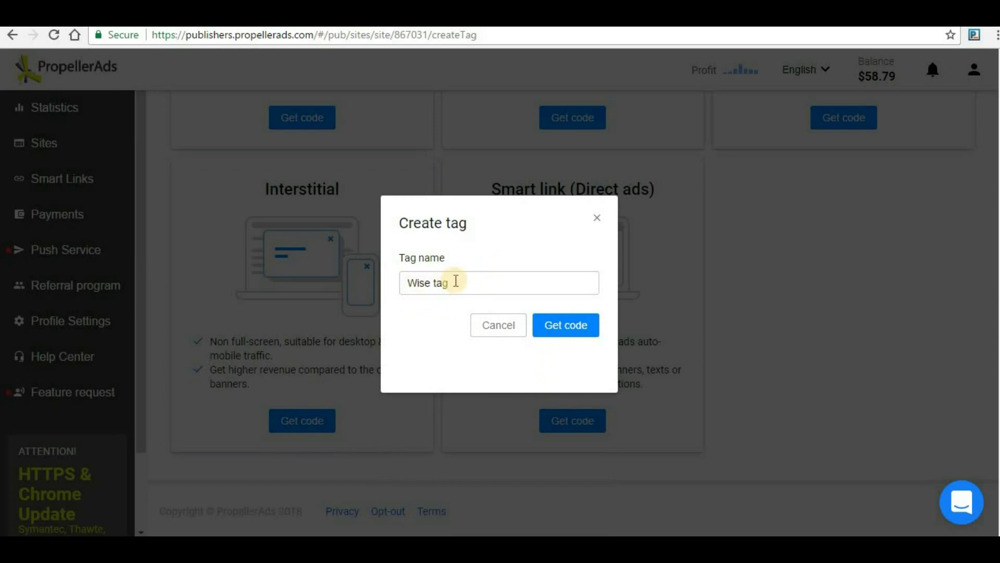
- Generate the Wise tag code with manual integration and copy the interstitial script
{"action": "left_click", "coordinate": [568, 325]}
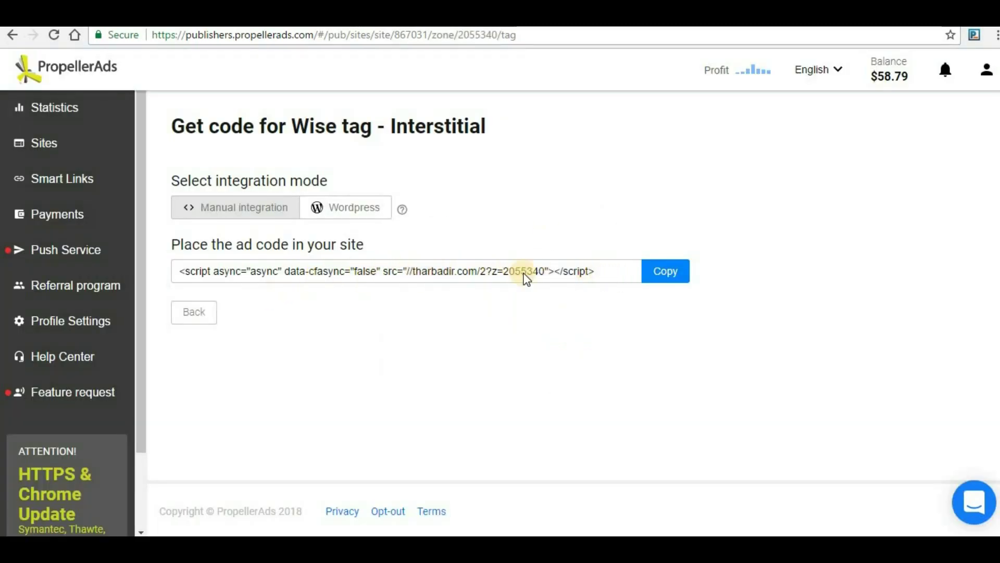
{"action": "left_click", "coordinate": [253, 210]}
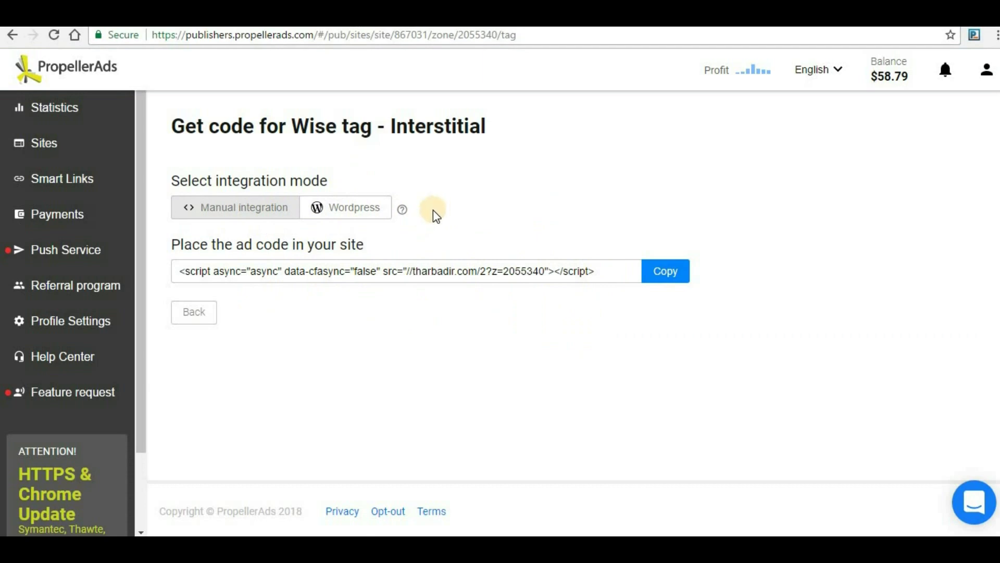
{"action": "left_click", "coordinate": [664, 271]}
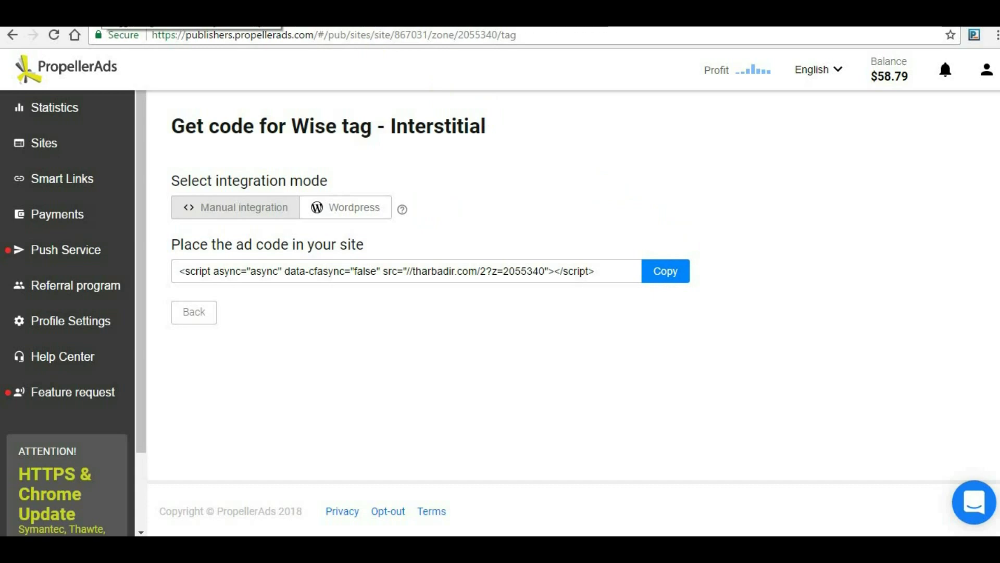
- Open Blogger's Add a Gadget window for the Sidebar on the Layout page
{"action": "key", "text": "ctrl+Tab"}
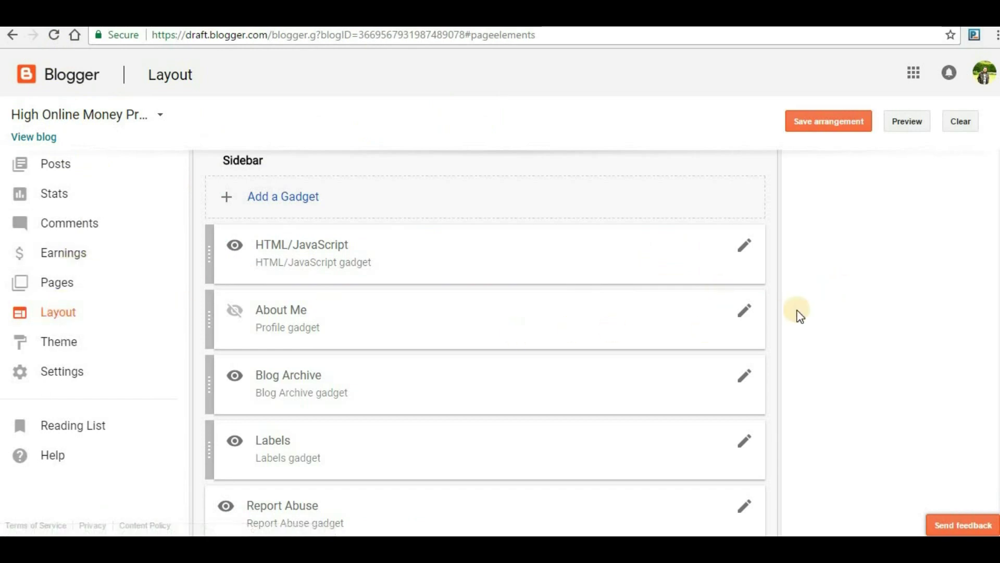
{"action": "scroll", "coordinate": [410, 257], "scroll_direction": "up", "scroll_amount": 4}
{"action": "scroll", "coordinate": [410, 256], "scroll_direction": "up", "scroll_amount": 1}
{"action": "scroll", "coordinate": [402, 255], "scroll_direction": "down", "scroll_amount": 3}
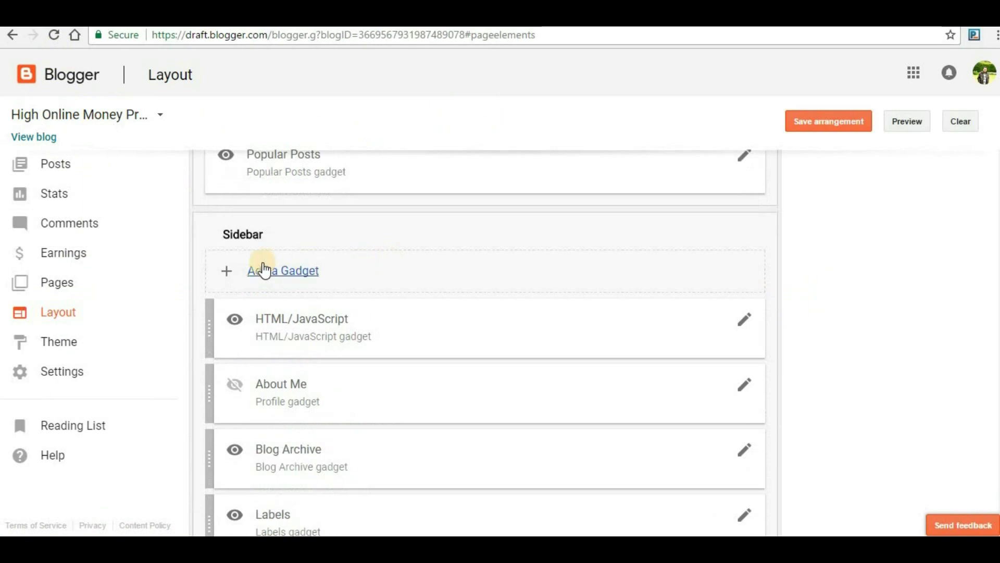
{"action": "left_click", "coordinate": [293, 273]}
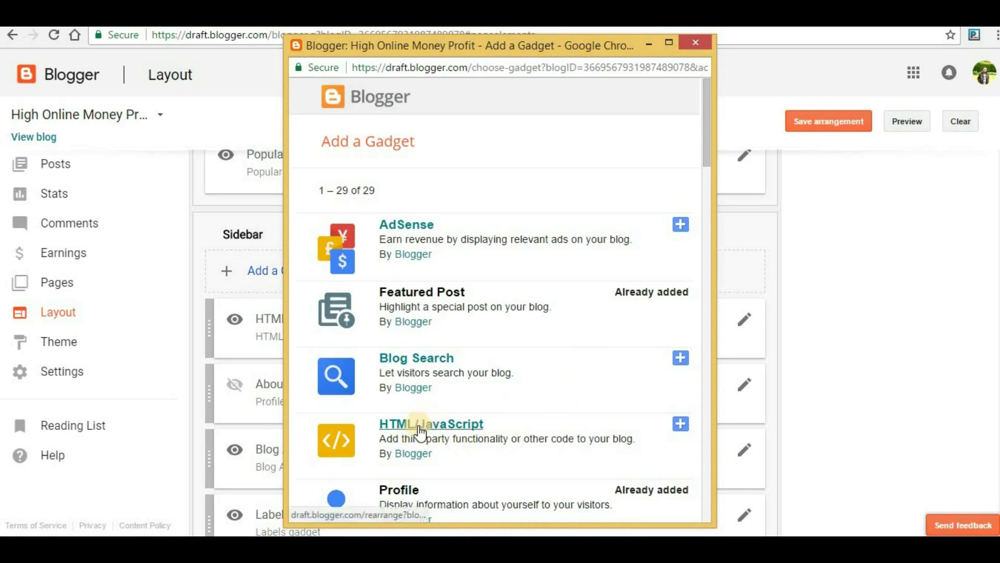
- Add an HTML/JavaScript sidebar gadget with the pasted Wise tag script and save the layout
{"action": "left_click", "coordinate": [681, 424]}
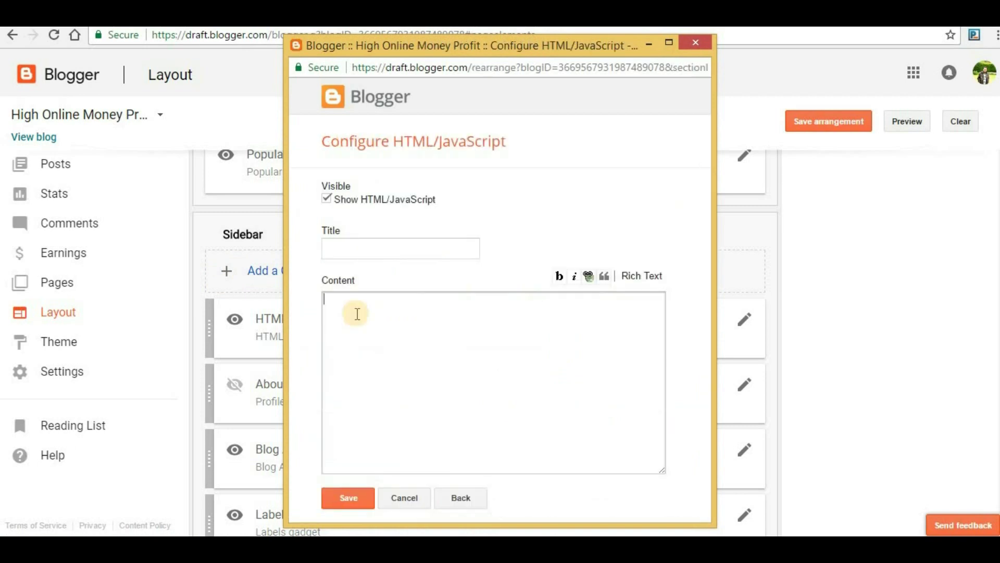
{"action": "key", "text": "ctrl+v"}
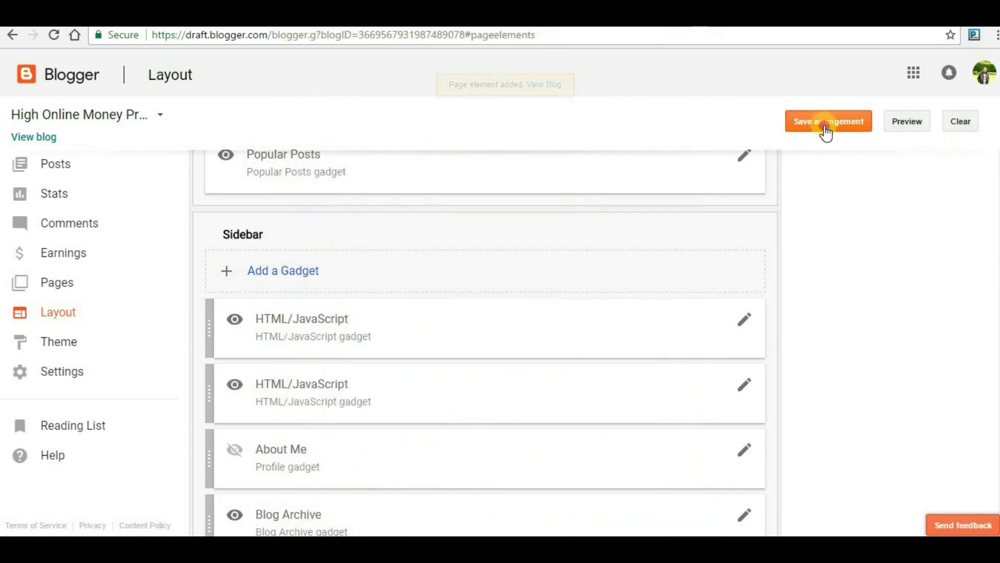
{"action": "left_click", "coordinate": [826, 125]}
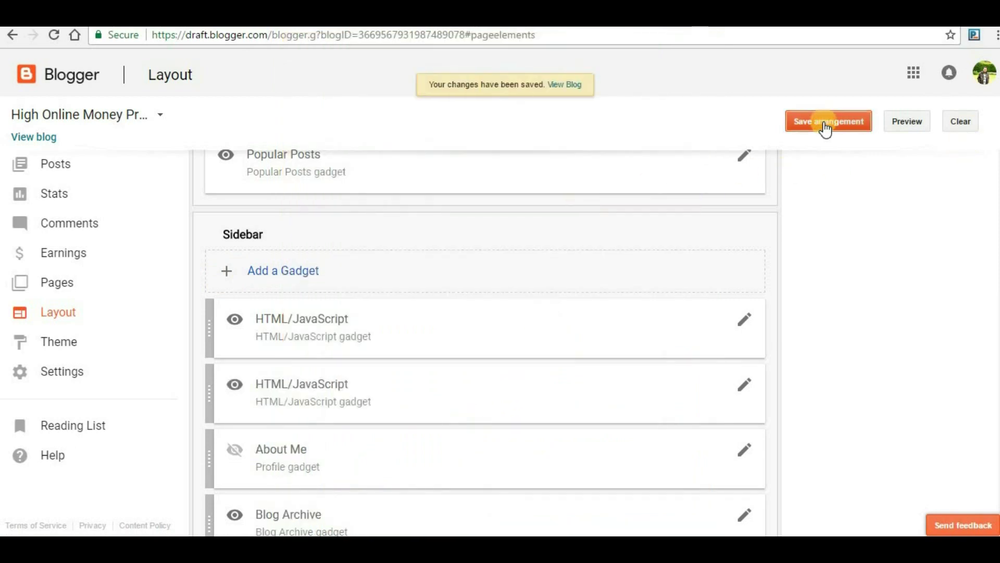
- Check the interstitial ad on the live blog, close it, and return to PropellerAds
{"action": "left_click", "coordinate": [29, 142]}
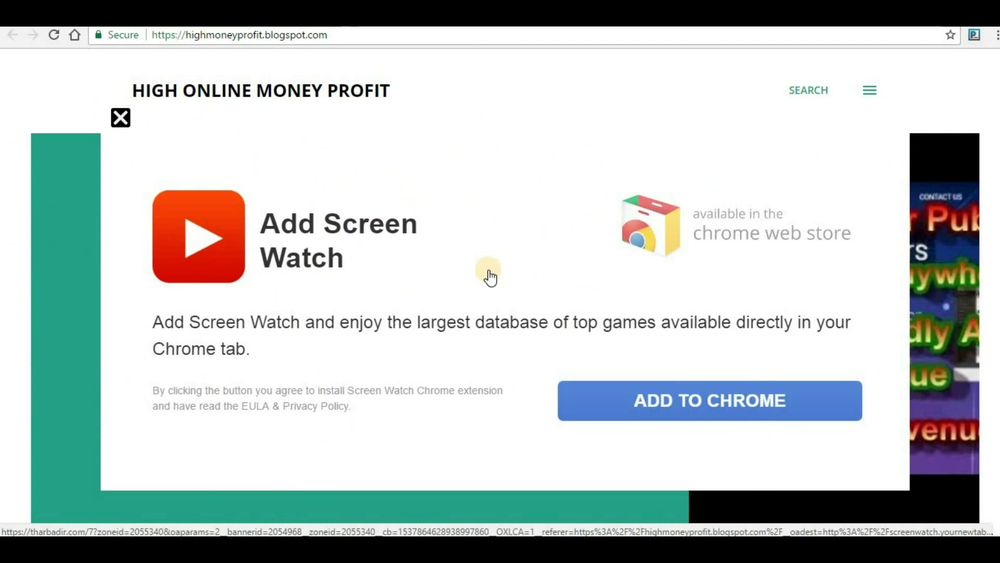
{"action": "left_click", "coordinate": [120, 115]}
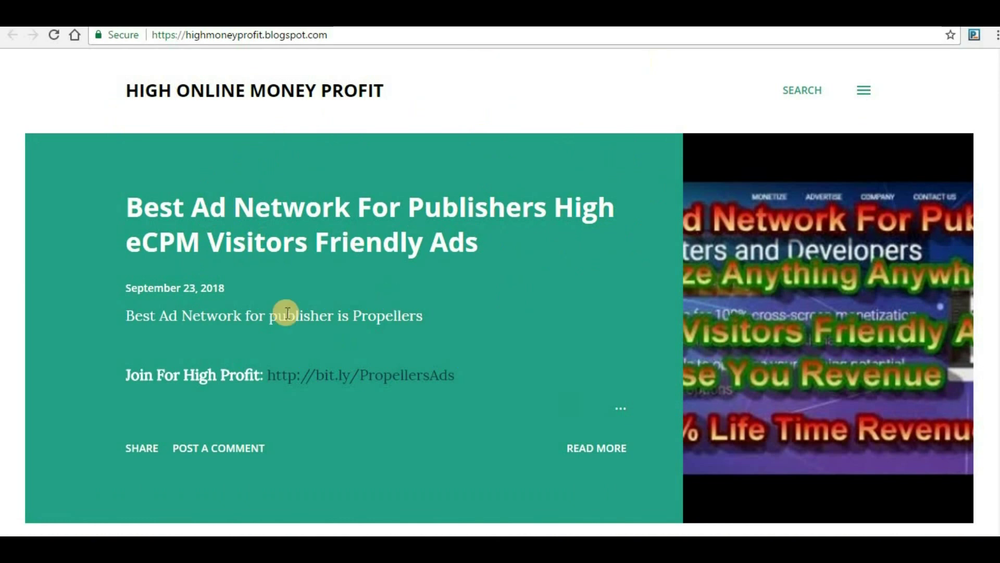
{"action": "key", "text": "ctrl+Tab"}
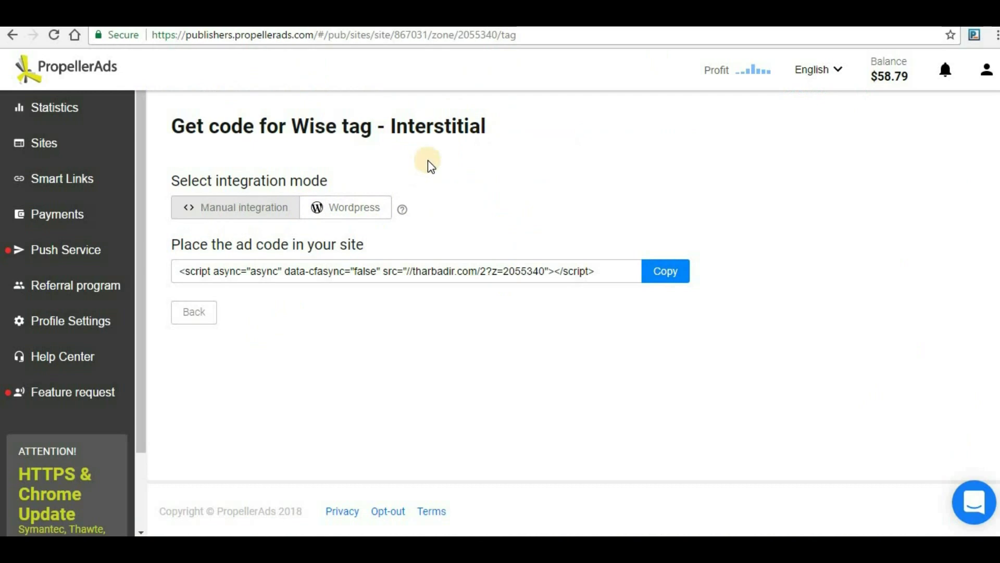
- Go back to the Sites list and select highmoneyprofit.blogspot.com
{"action": "left_click", "coordinate": [43, 143]}
{"action": "left_click", "coordinate": [344, 242]}
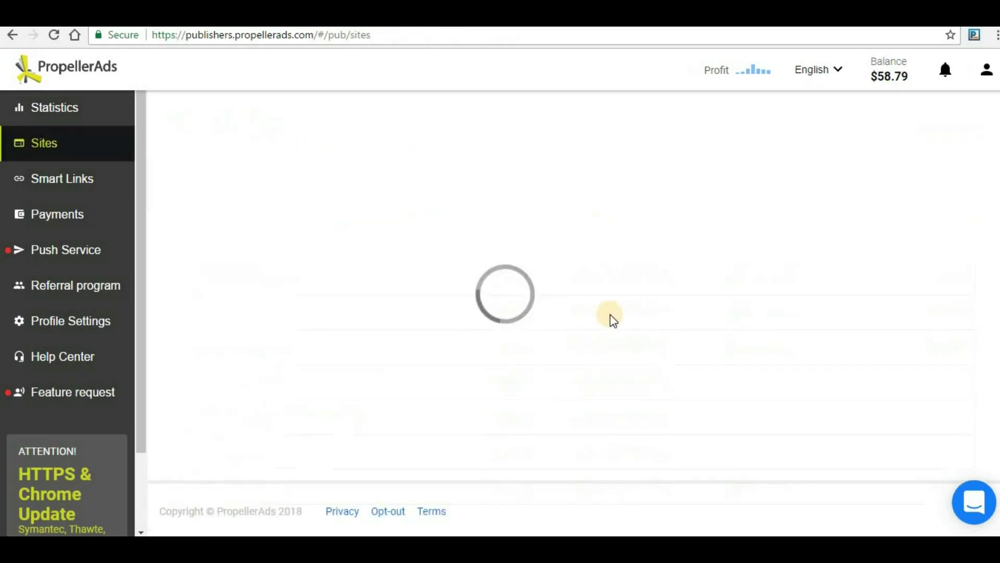